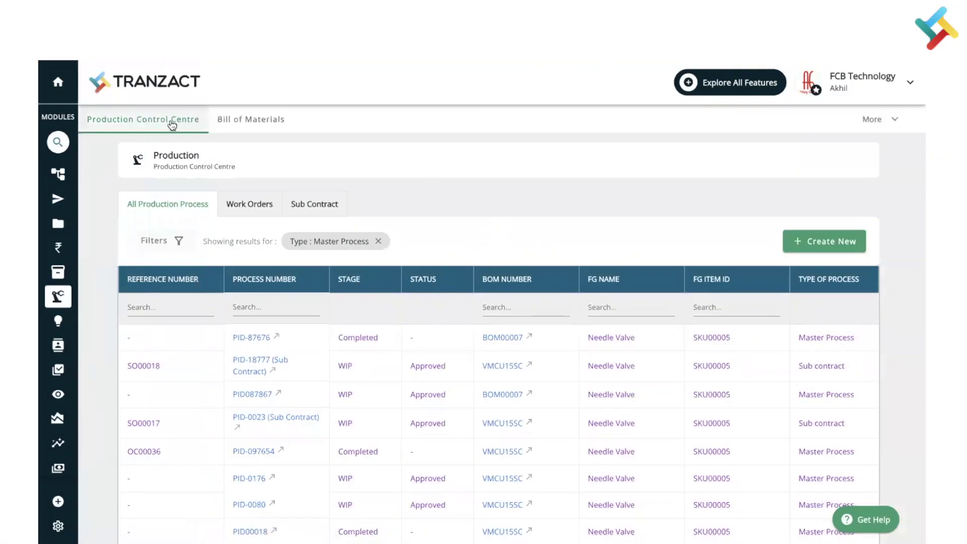
# Step: Switch the Production module to the Bill of Materials list
pyautogui.click(238, 122)
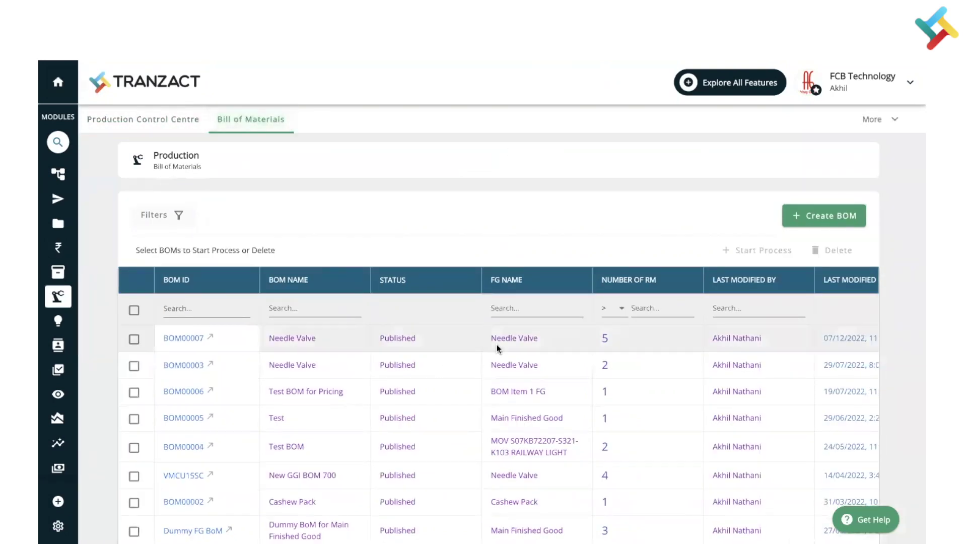
# Step: Start a new bill of materials from the Bill of Materials list with Create BOM
pyautogui.scroll(-2, 497, 346)
pyautogui.scroll(2, 496, 348)
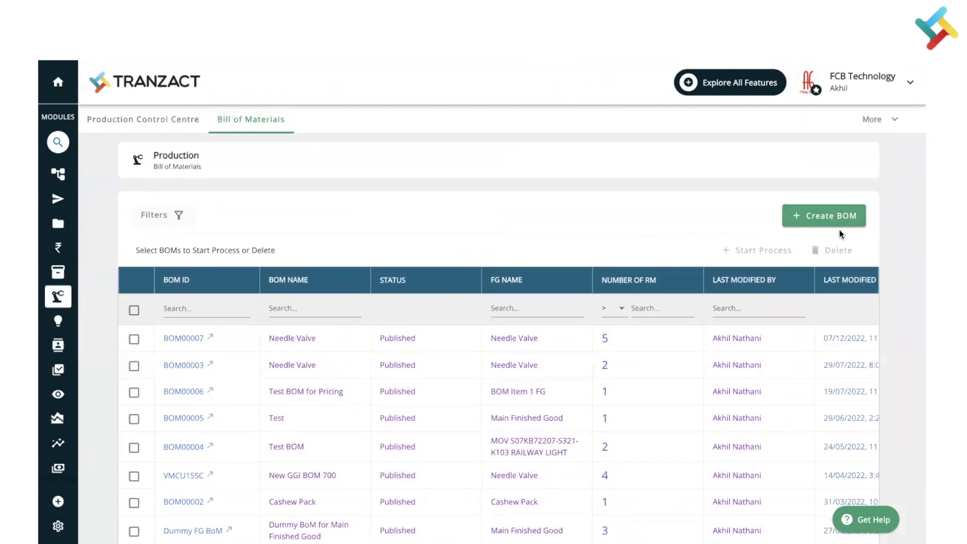
pyautogui.click(822, 220)
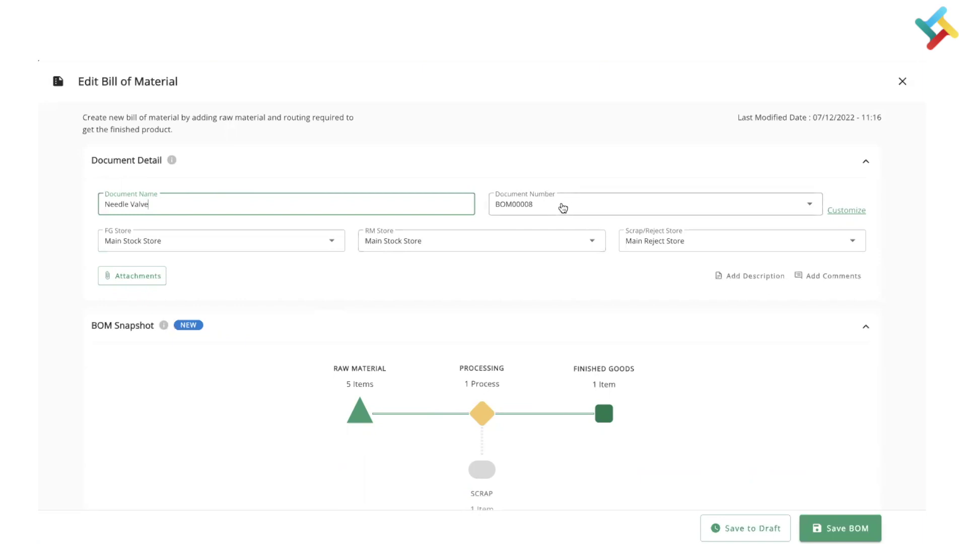
pyautogui.click(840, 211)
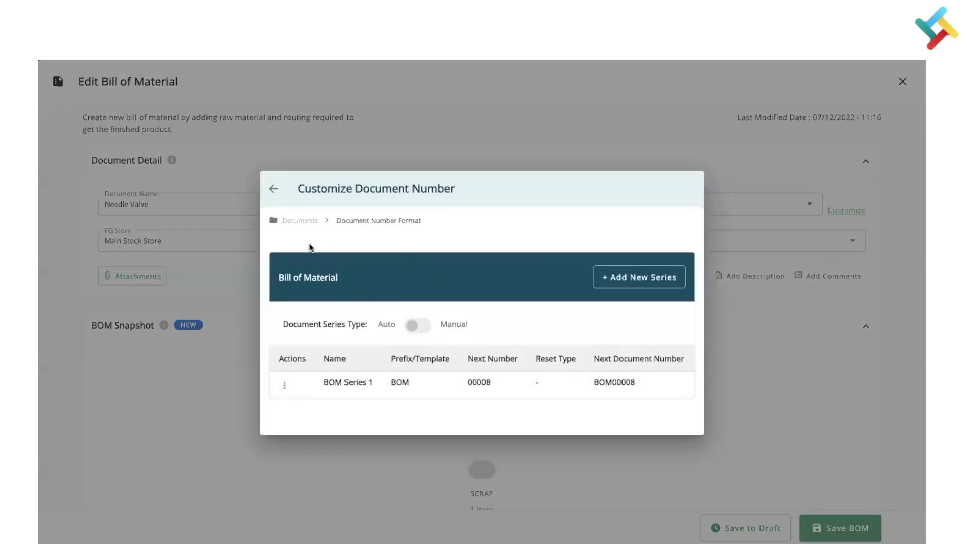
pyautogui.click(273, 190)
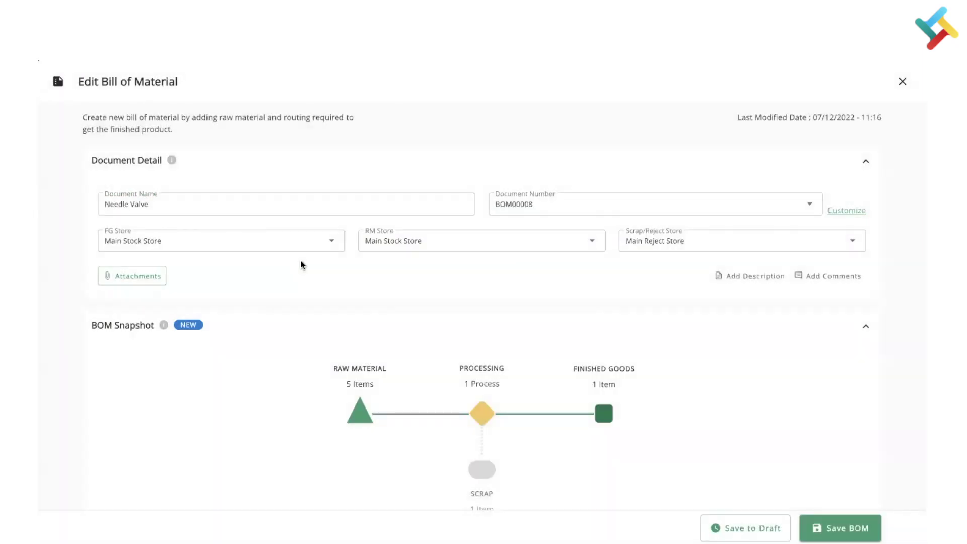
pyautogui.click(231, 248)
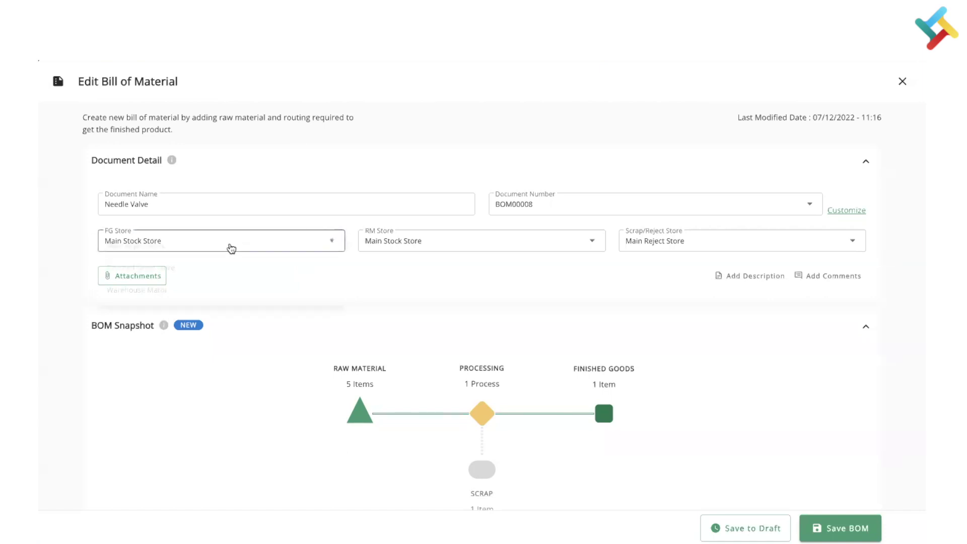
pyautogui.click(388, 283)
pyautogui.click(242, 250)
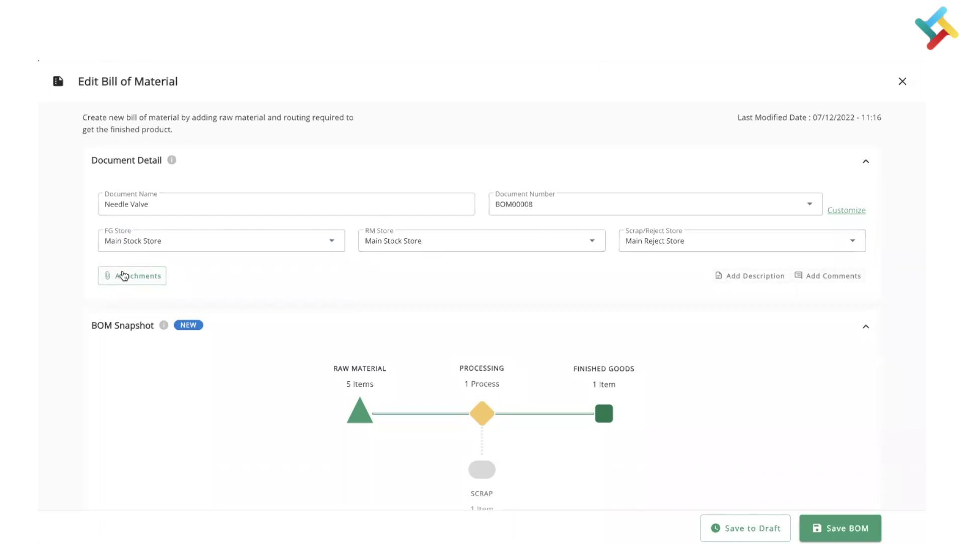
# Step: Reselect Needle Valve as the finished good so its cost allocation shows 100%
pyautogui.scroll(-3, 325, 363)
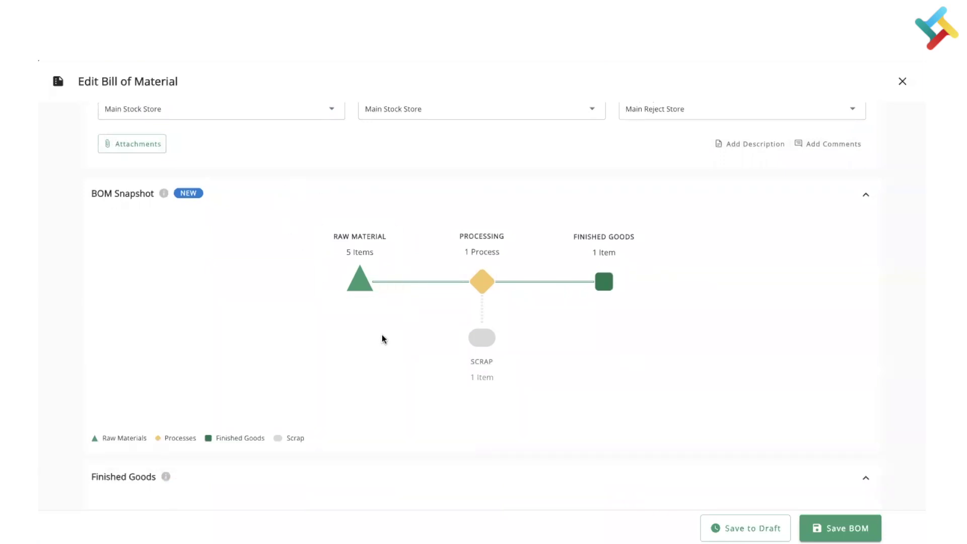
pyautogui.scroll(-4, 397, 365)
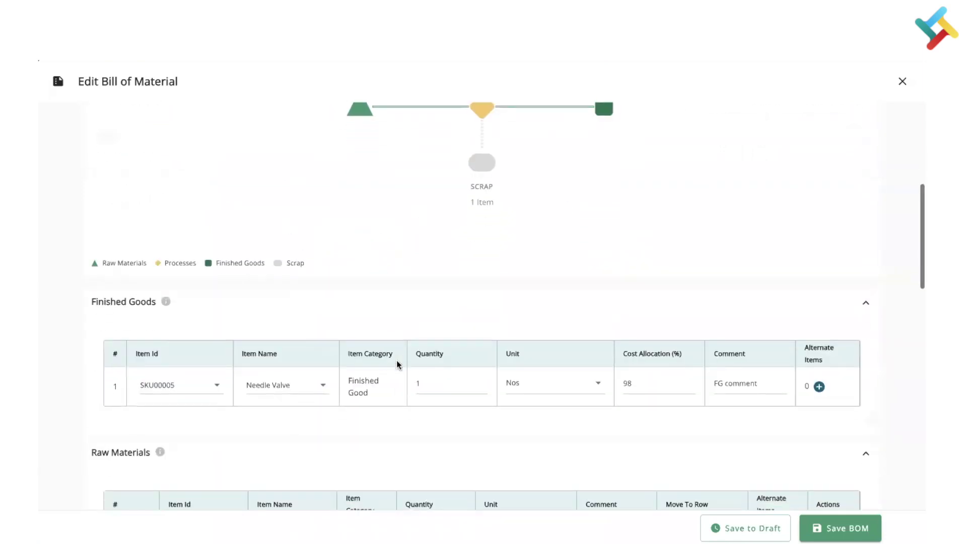
pyautogui.scroll(-1, 270, 438)
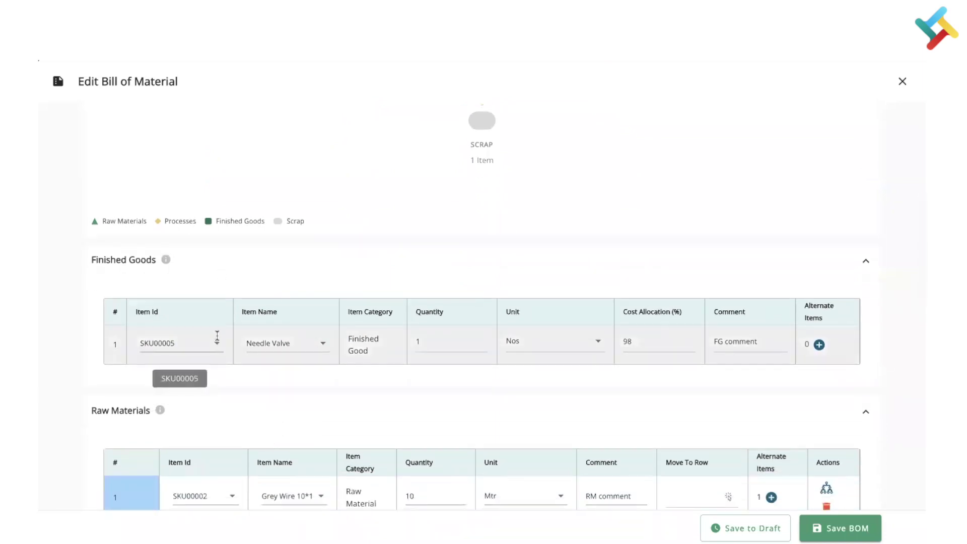
pyautogui.click(287, 346)
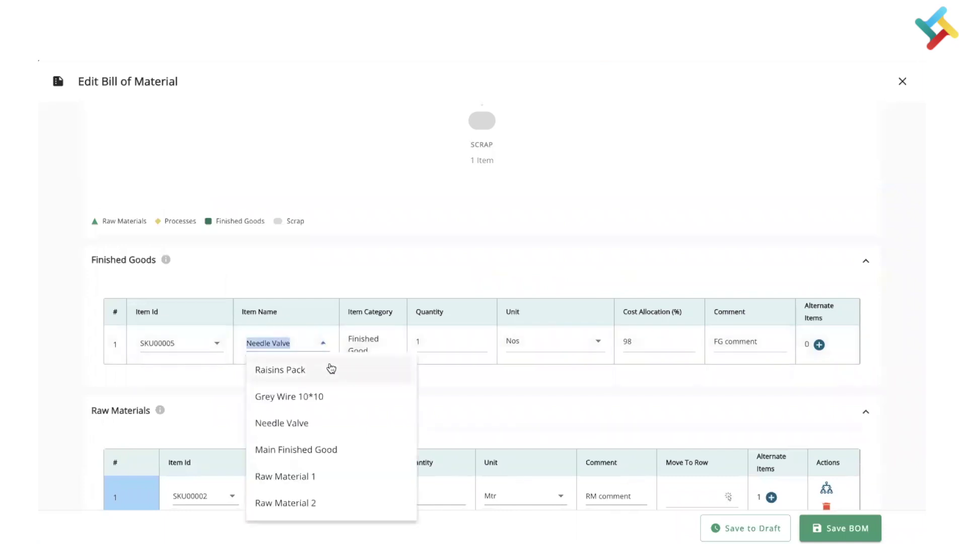
pyautogui.click(308, 422)
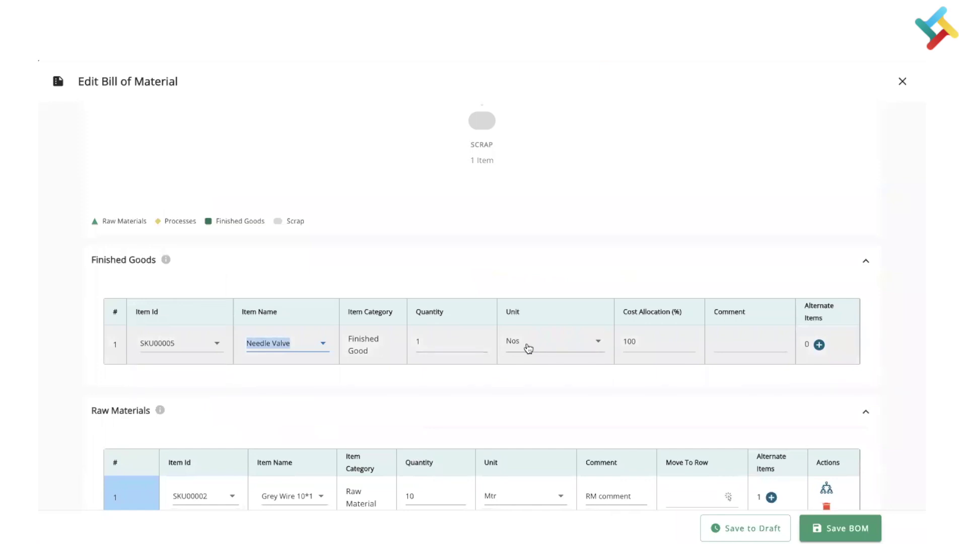
pyautogui.click(660, 342)
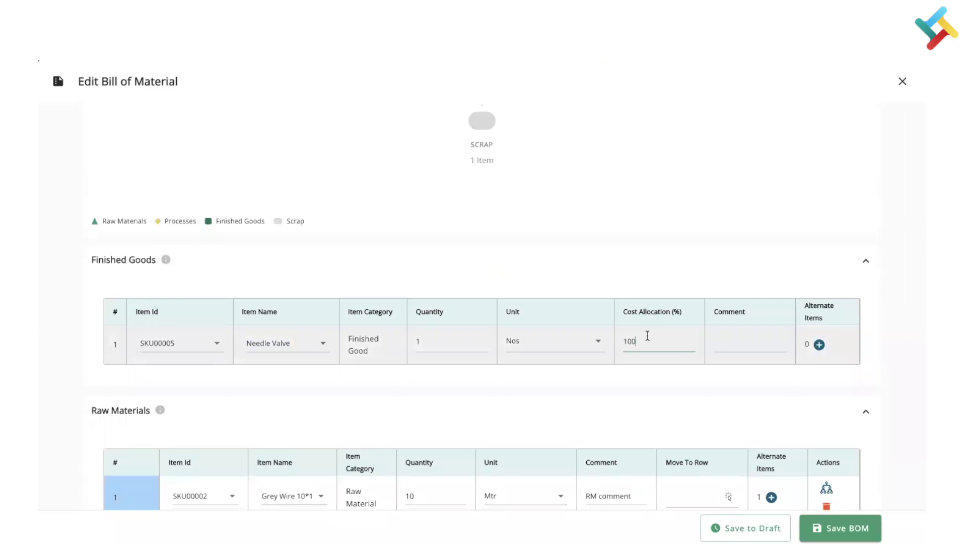
pyautogui.click(819, 344)
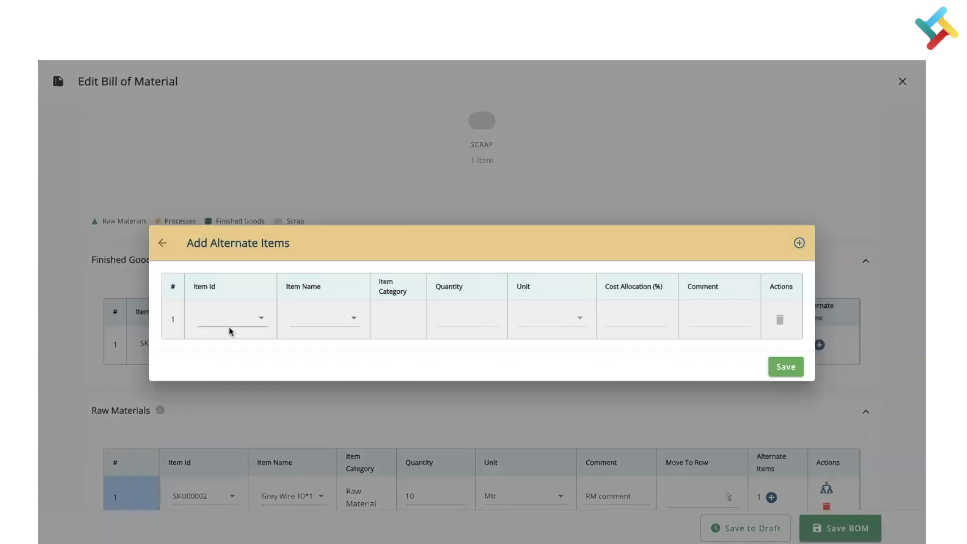
pyautogui.click(299, 323)
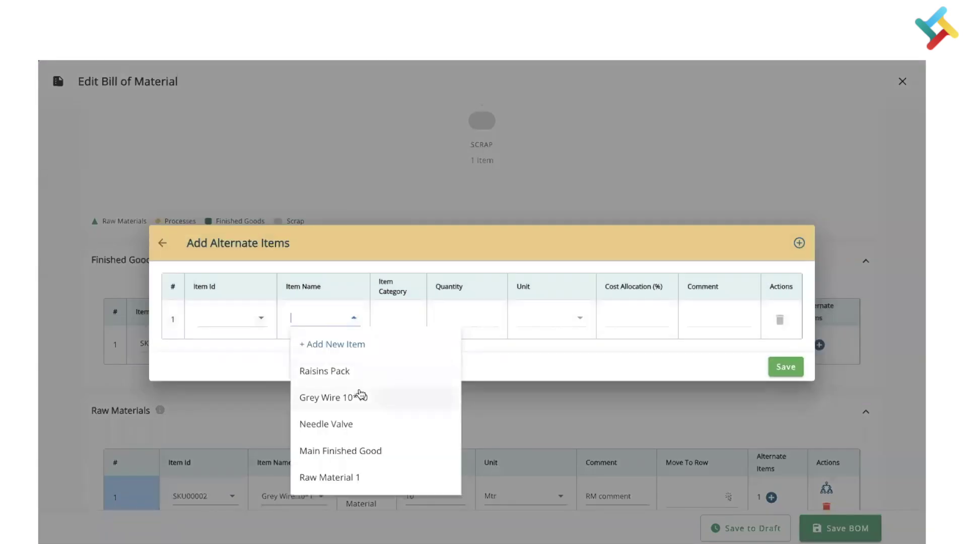
pyautogui.scroll(-5, 360, 395)
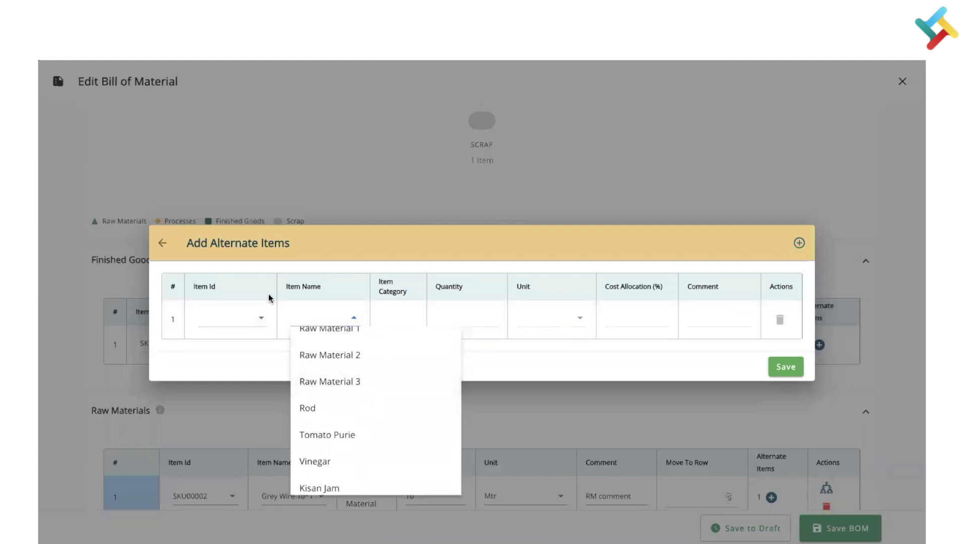
pyautogui.click(162, 242)
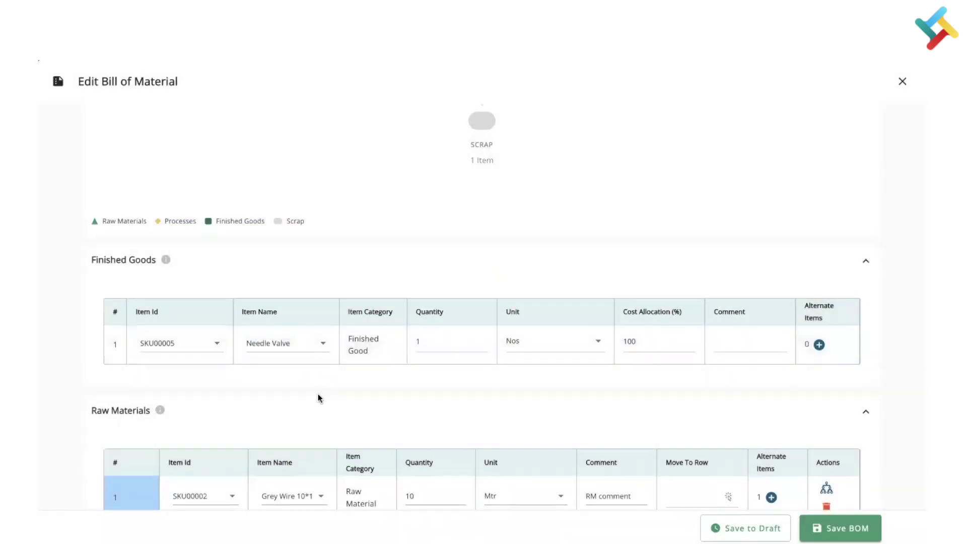
# Step: Move the Rod raw material from row 2 to row 4
pyautogui.scroll(-5, 318, 398)
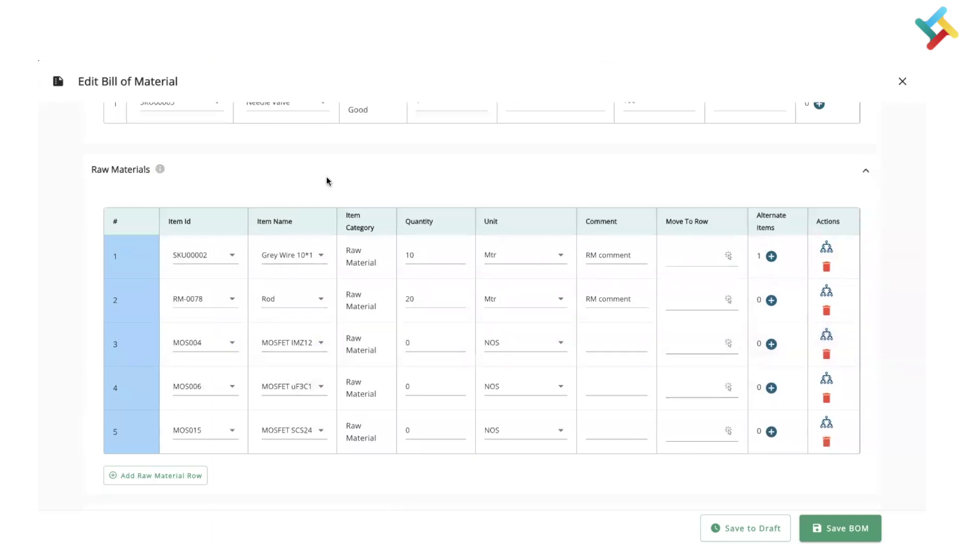
pyautogui.scroll(1, 327, 182)
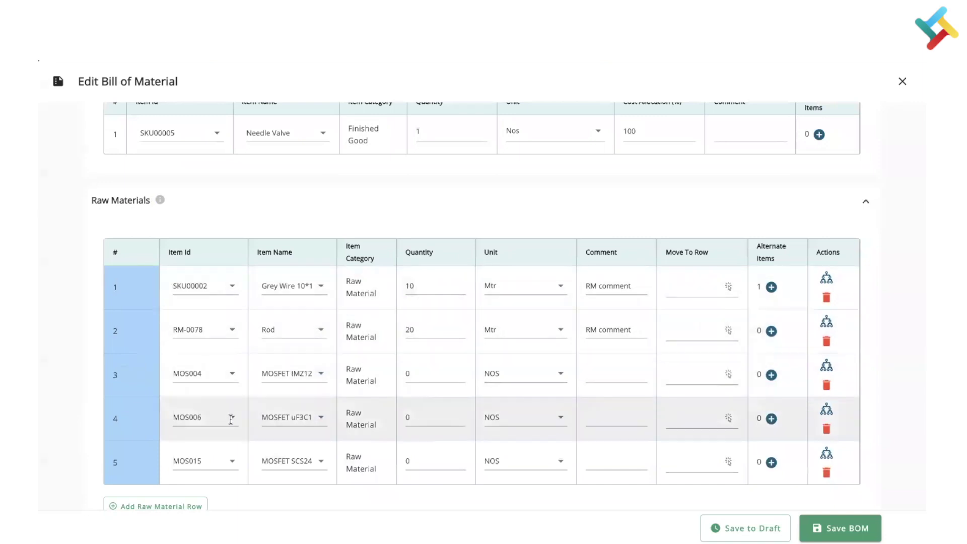
pyautogui.click(699, 331)
pyautogui.write('4')
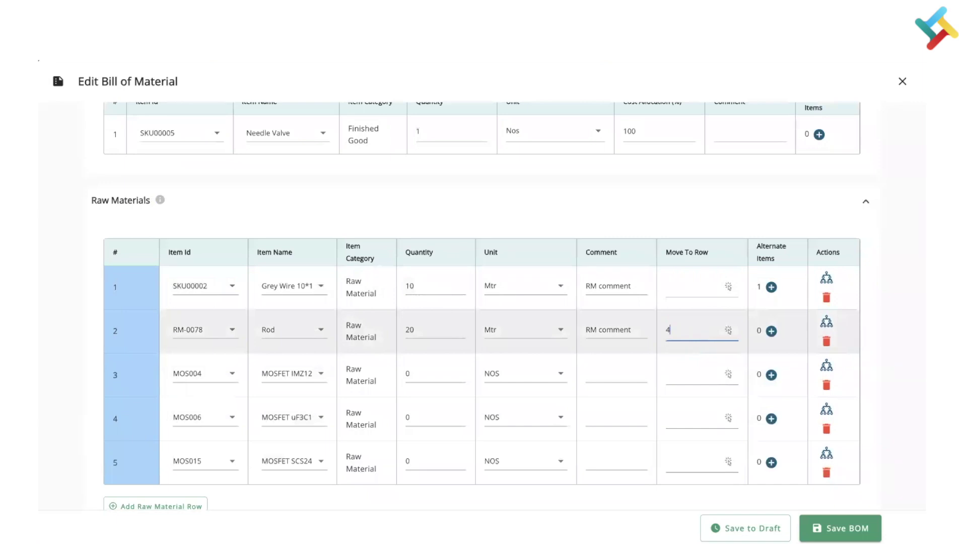
pyautogui.click(730, 331)
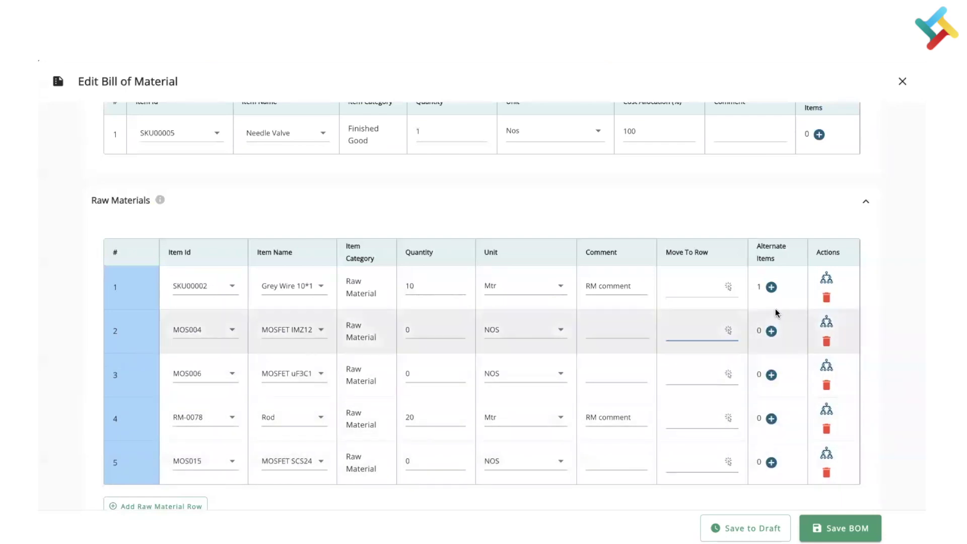
pyautogui.click(828, 281)
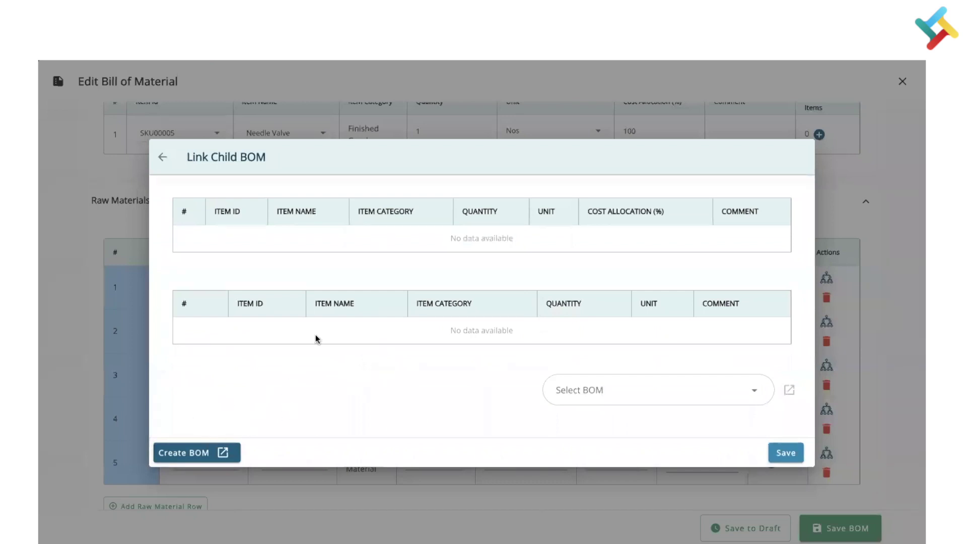
pyautogui.click(163, 157)
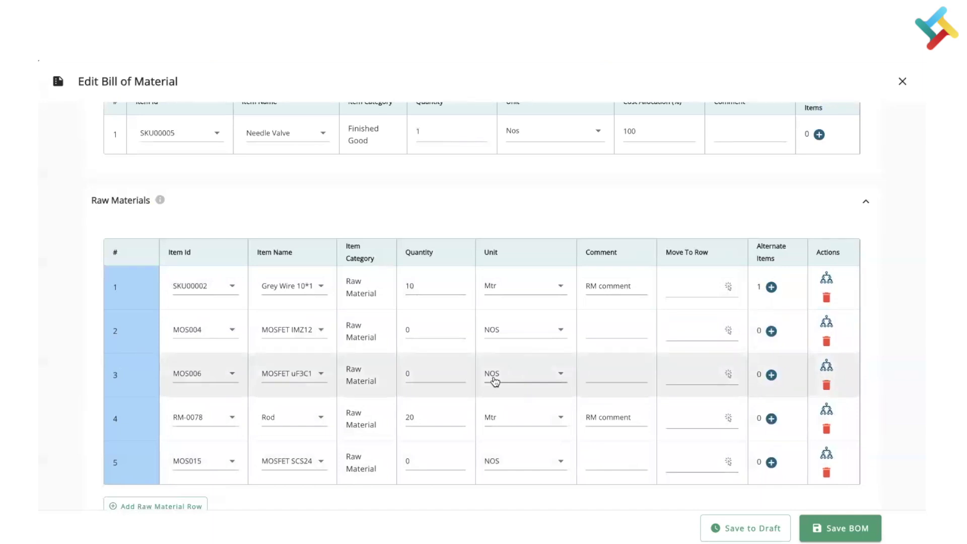
# Step: Add CU-001 : Cutting as the second routing after FT-001 : Fitting
pyautogui.scroll(-4, 494, 381)
pyautogui.scroll(-3, 494, 381)
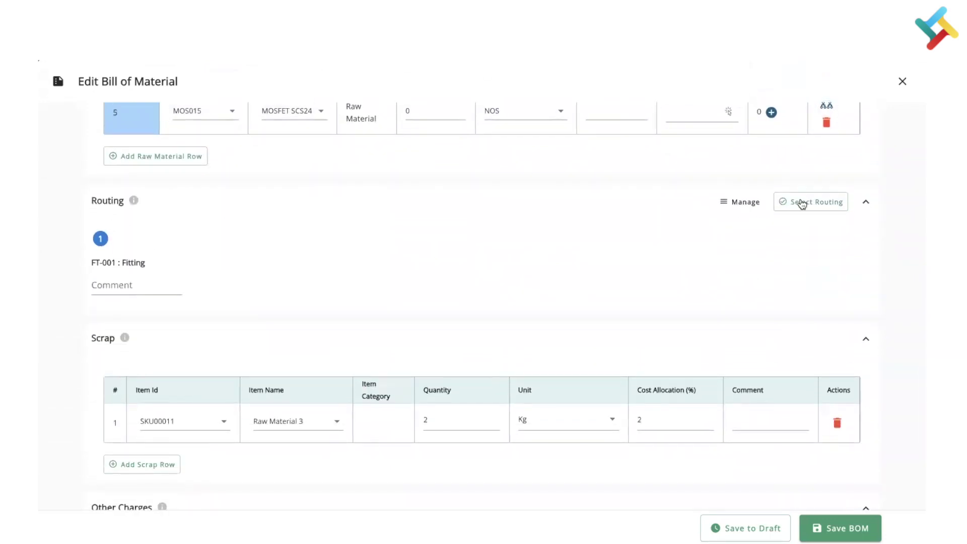
pyautogui.click(794, 203)
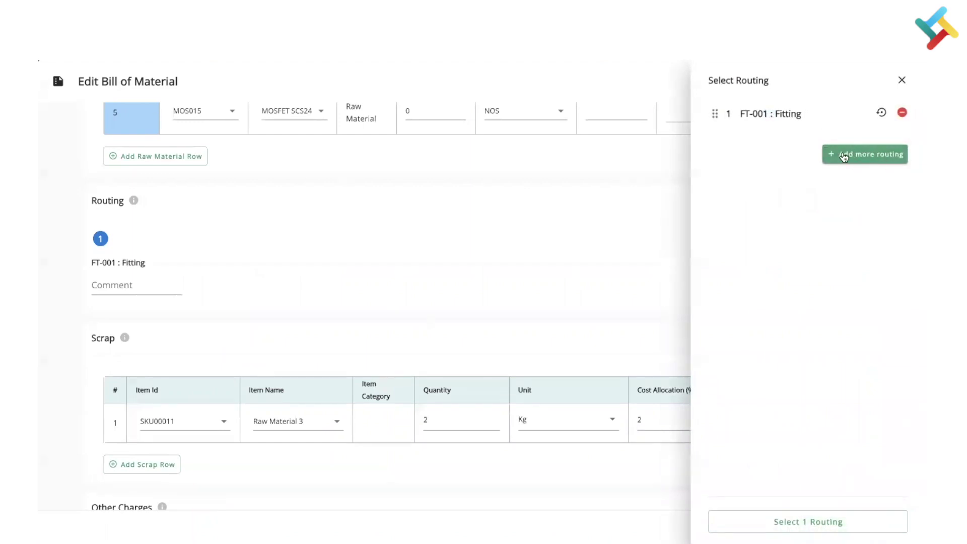
pyautogui.click(868, 152)
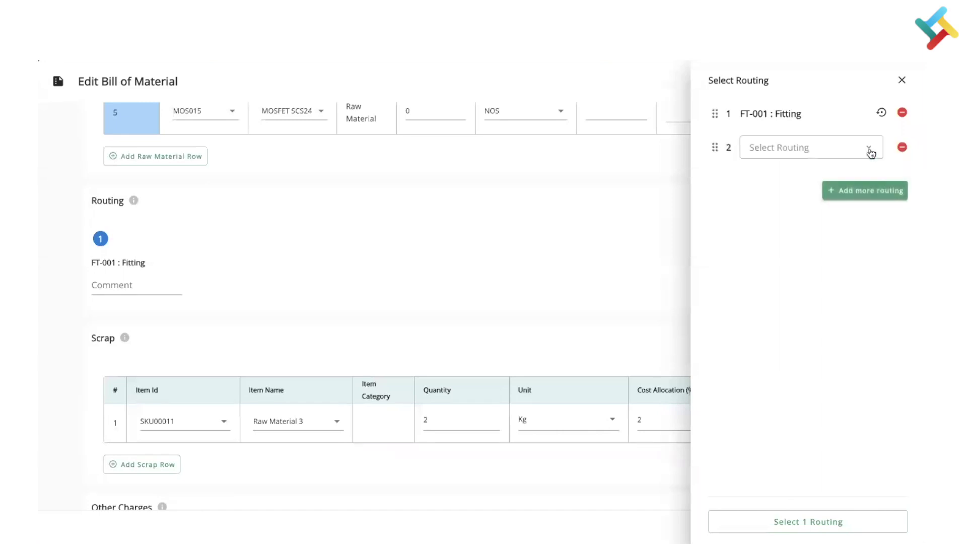
pyautogui.click(834, 156)
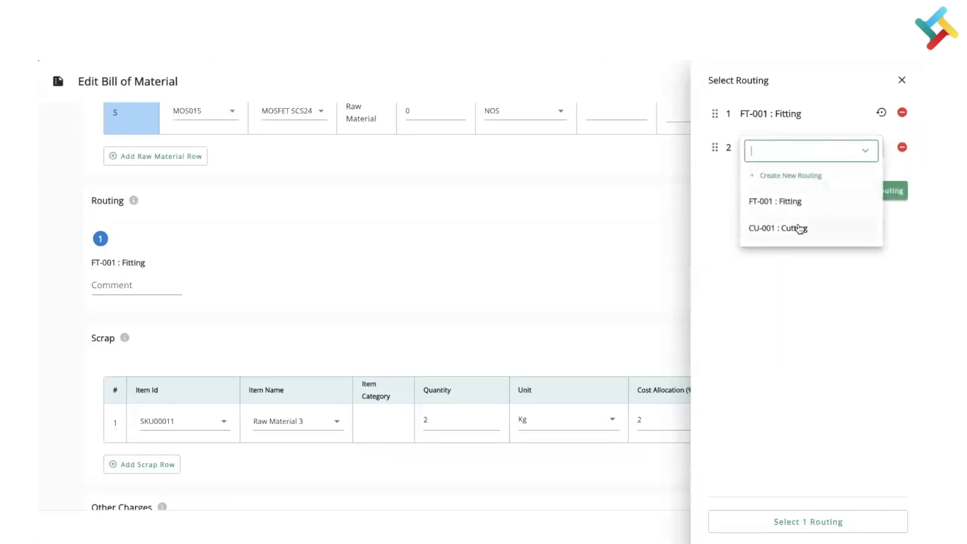
pyautogui.click(778, 232)
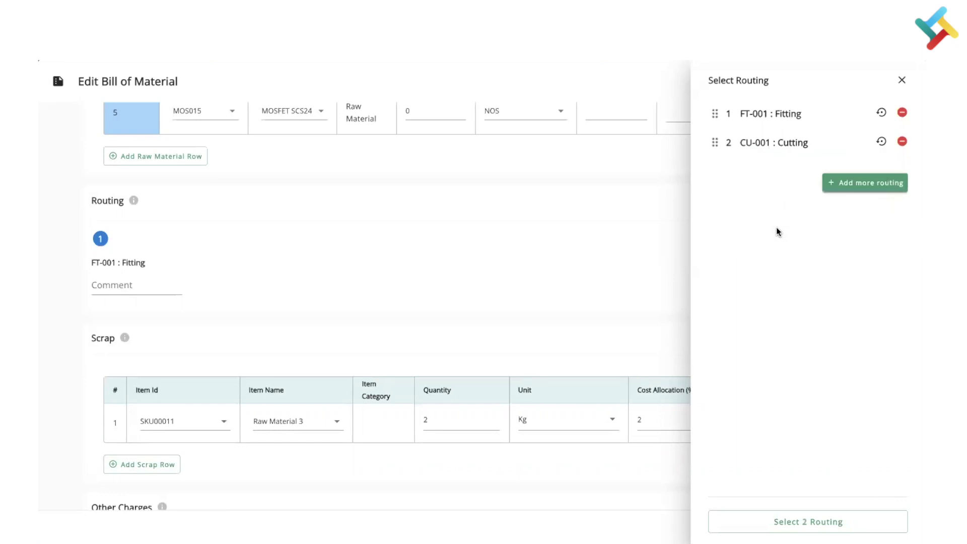
pyautogui.click(789, 522)
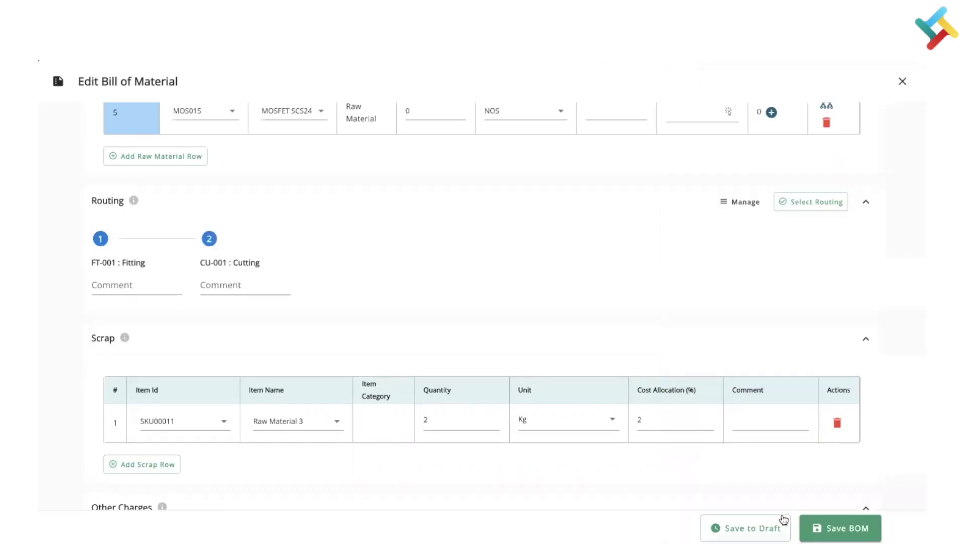
pyautogui.click(736, 202)
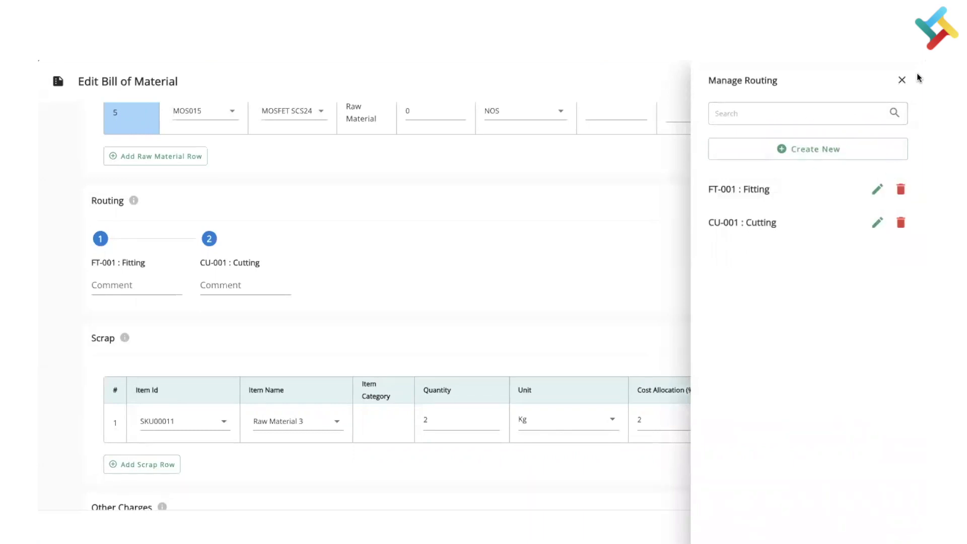
pyautogui.click(902, 81)
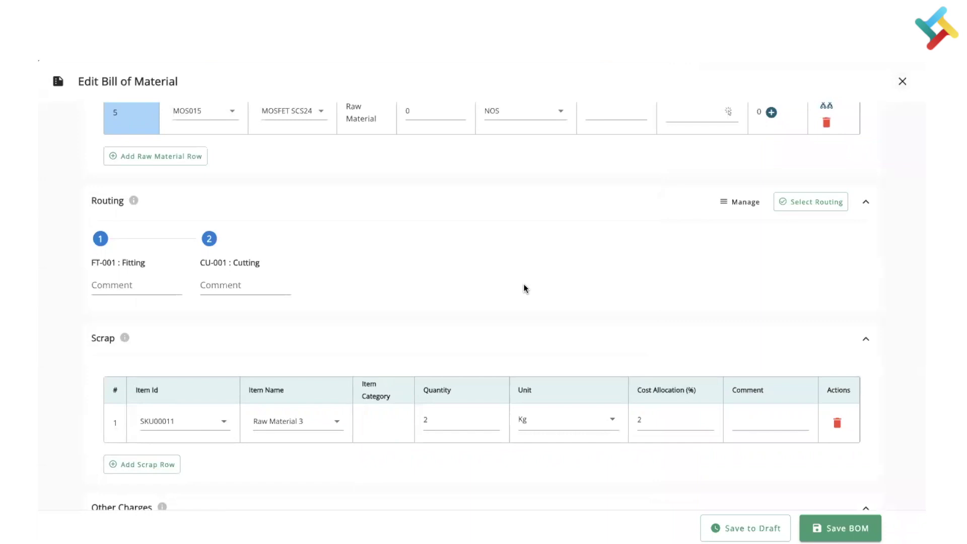
# Step: Lower the Needle Valve finished good's cost allocation from 100% to 98%
pyautogui.scroll(-2, 524, 288)
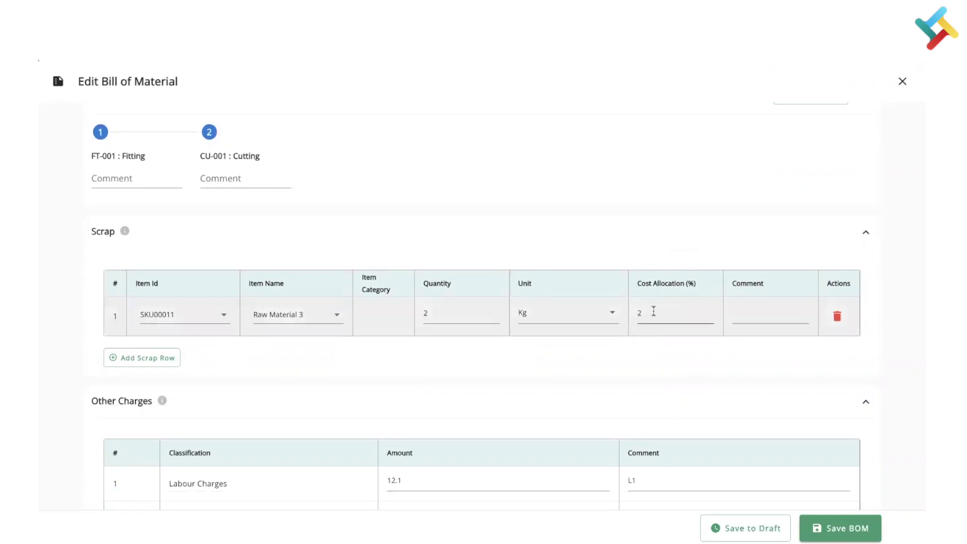
pyautogui.scroll(4, 653, 313)
pyautogui.scroll(5, 653, 313)
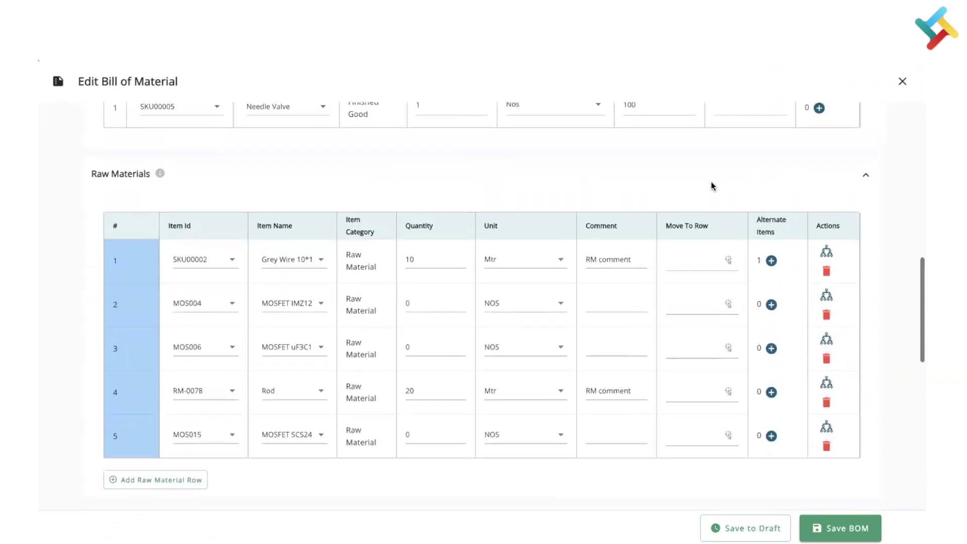
pyautogui.doubleClick(652, 174)
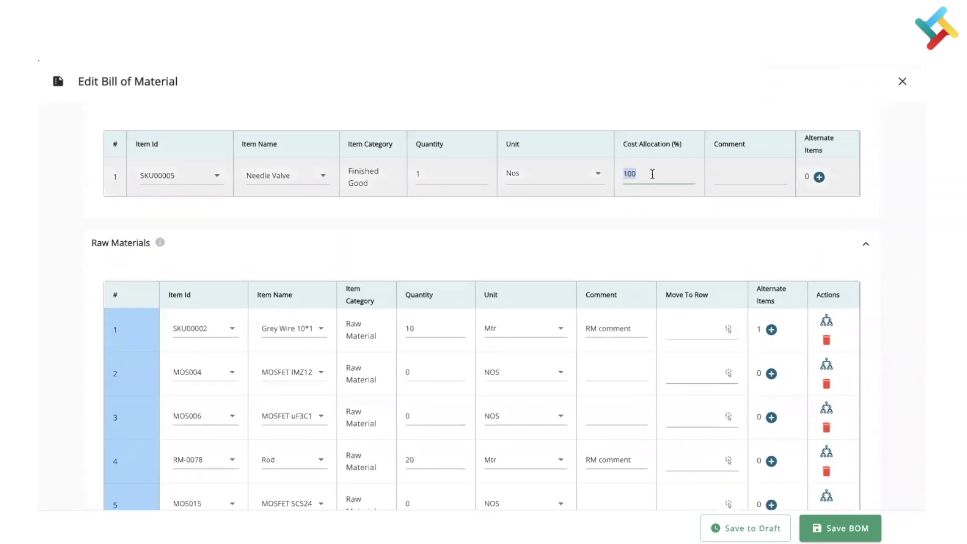
pyautogui.press('BackSpace')
pyautogui.click(675, 252)
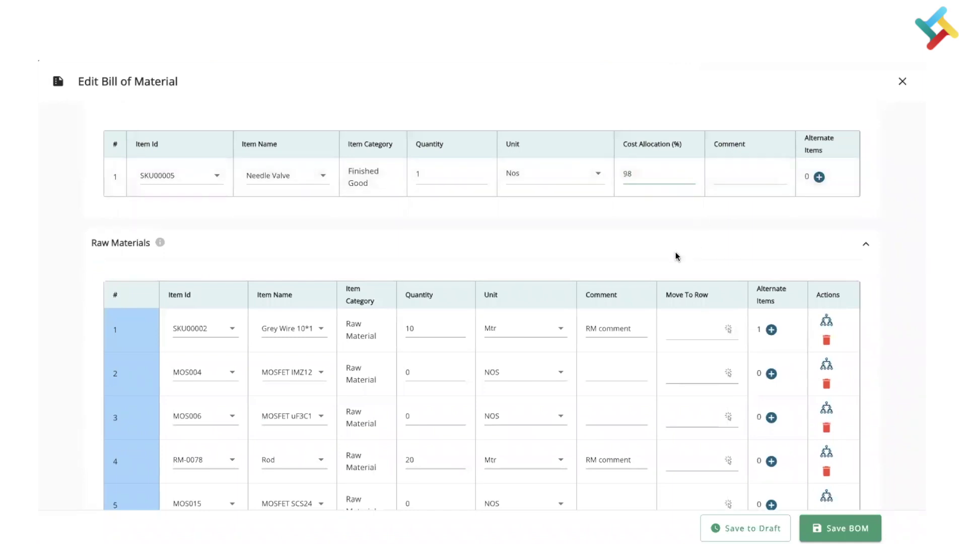
pyautogui.scroll(-9, 674, 252)
pyautogui.scroll(-3, 674, 252)
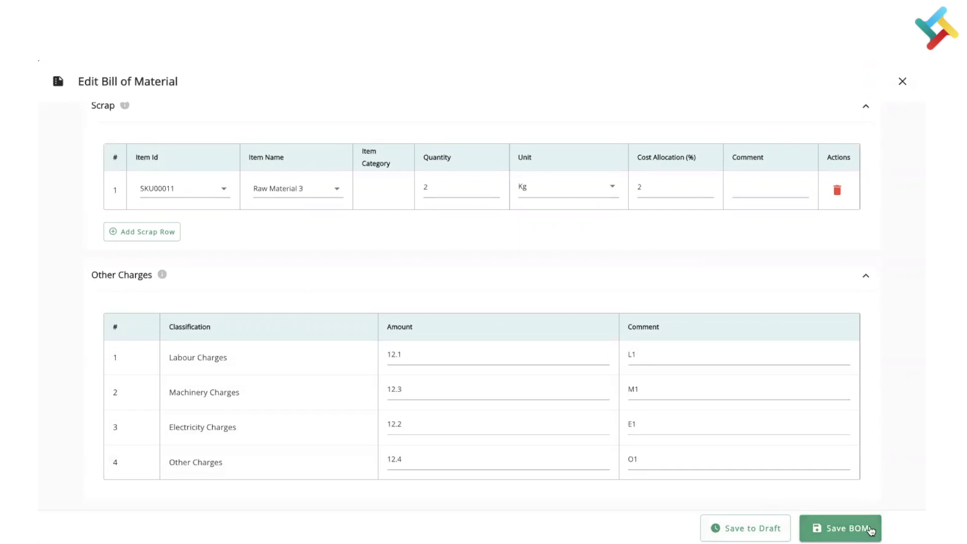
# Step: Set the zero quantities in rows 2, 3 and 5 to 5, 25 and 60, then save the BOM
pyautogui.click(824, 526)
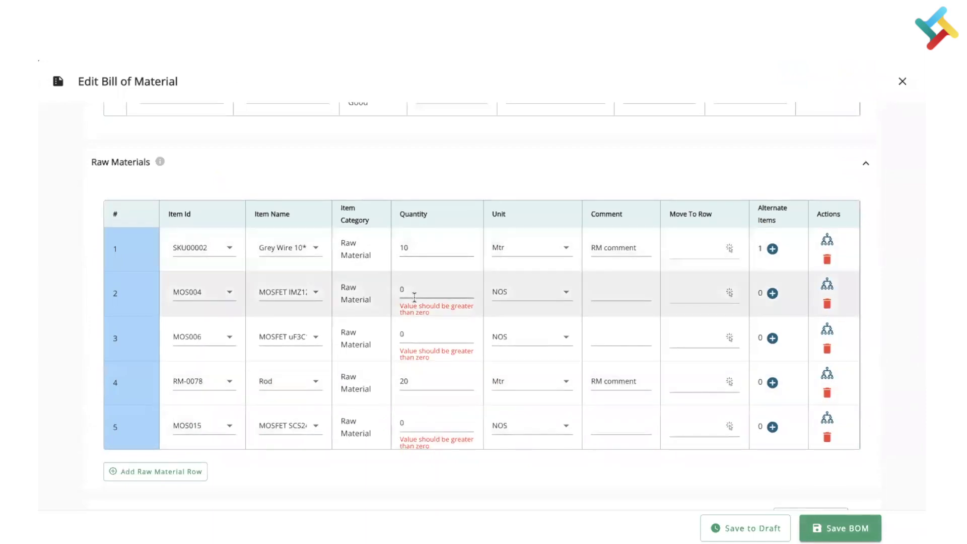
pyautogui.doubleClick(416, 288)
pyautogui.write('5')
pyautogui.doubleClick(412, 330)
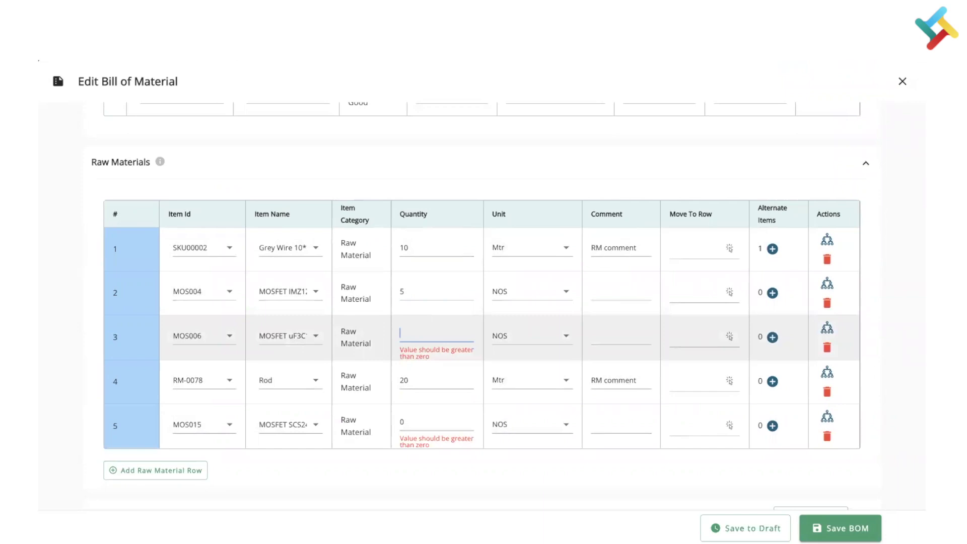
pyautogui.write('25')
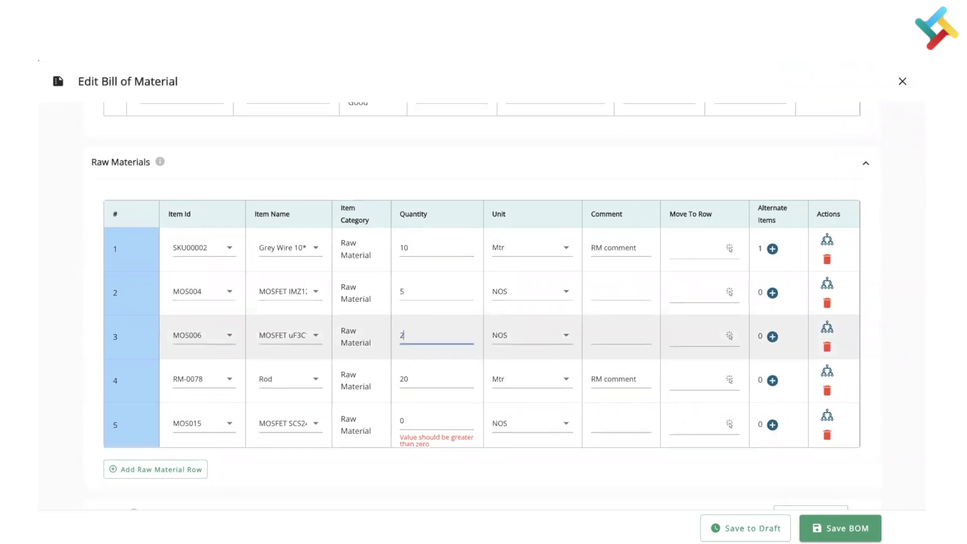
pyautogui.click(416, 422)
pyautogui.doubleClick(415, 422)
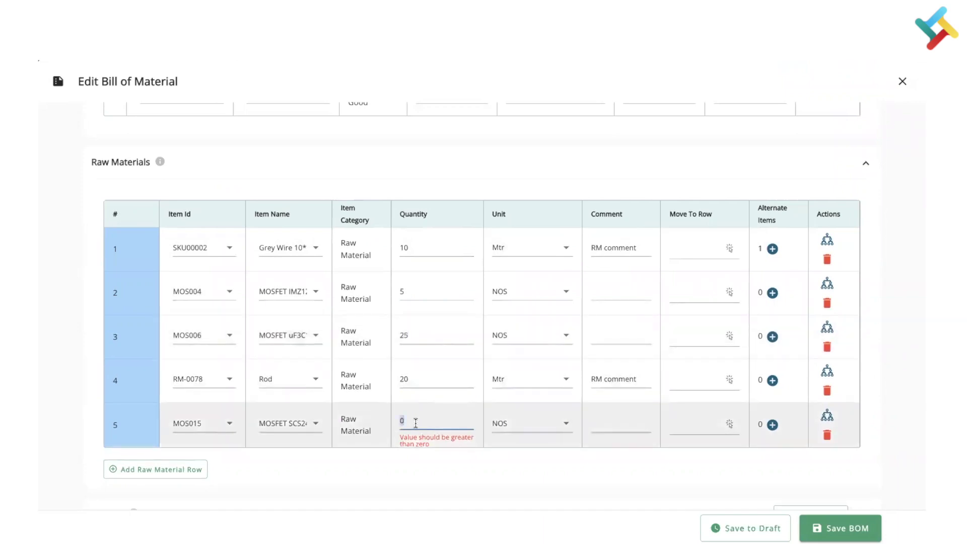
pyautogui.write('6')
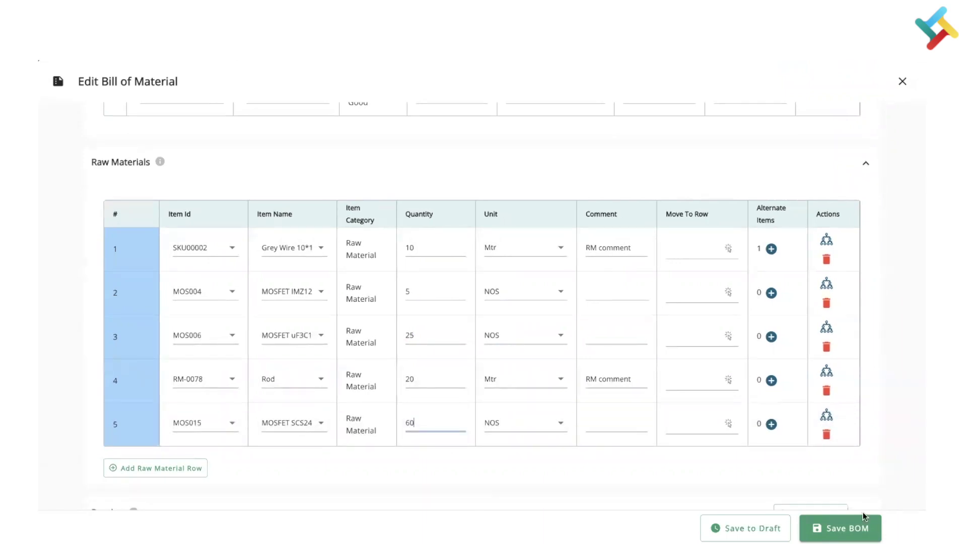
pyautogui.click(821, 526)
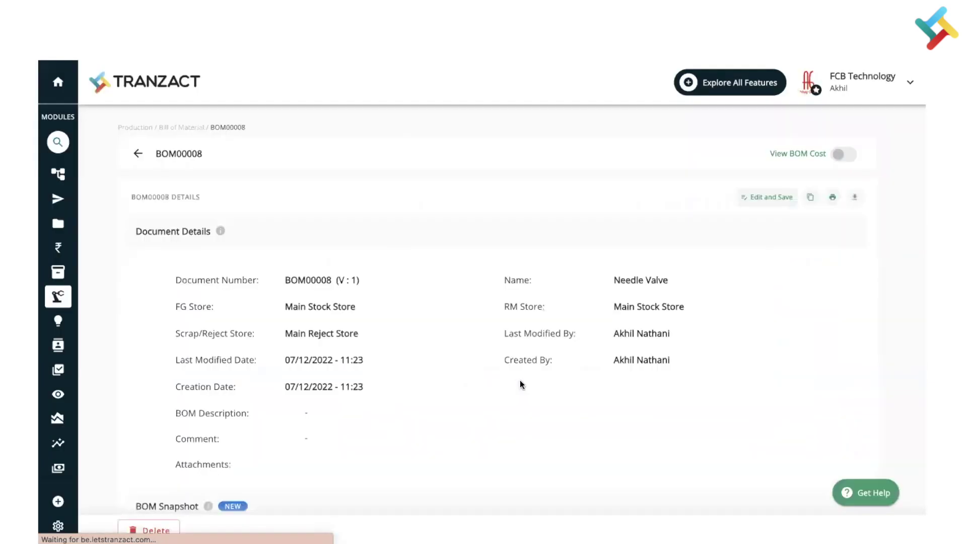
# Step: Scroll through the saved BOM00008 details with five raw materials and two processes
pyautogui.scroll(-12, 613, 341)
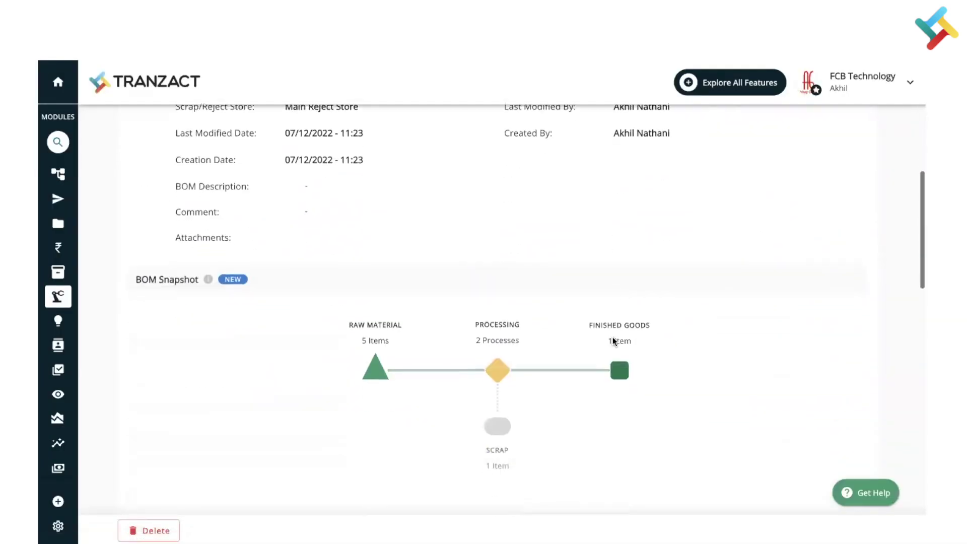
pyautogui.scroll(7, 614, 340)
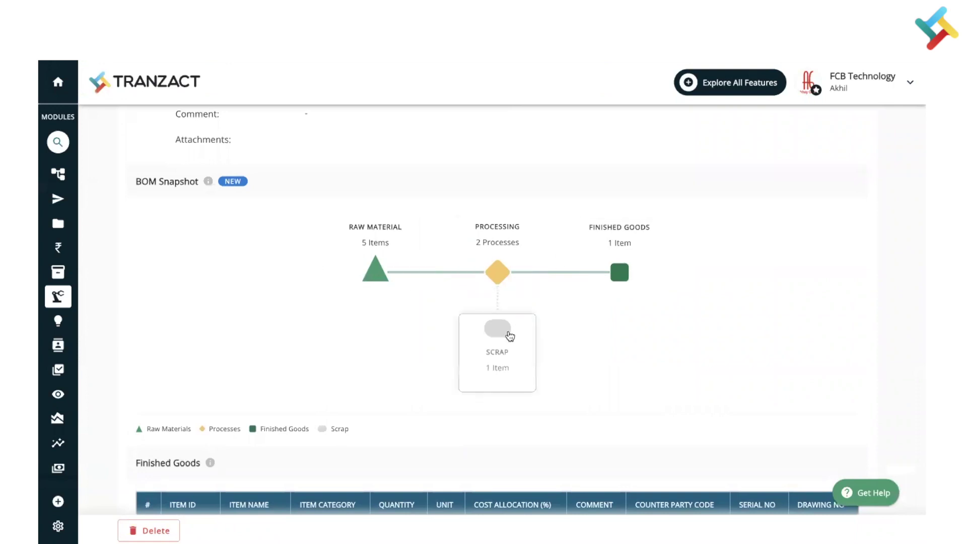
pyautogui.scroll(-10, 509, 336)
pyautogui.scroll(15, 509, 337)
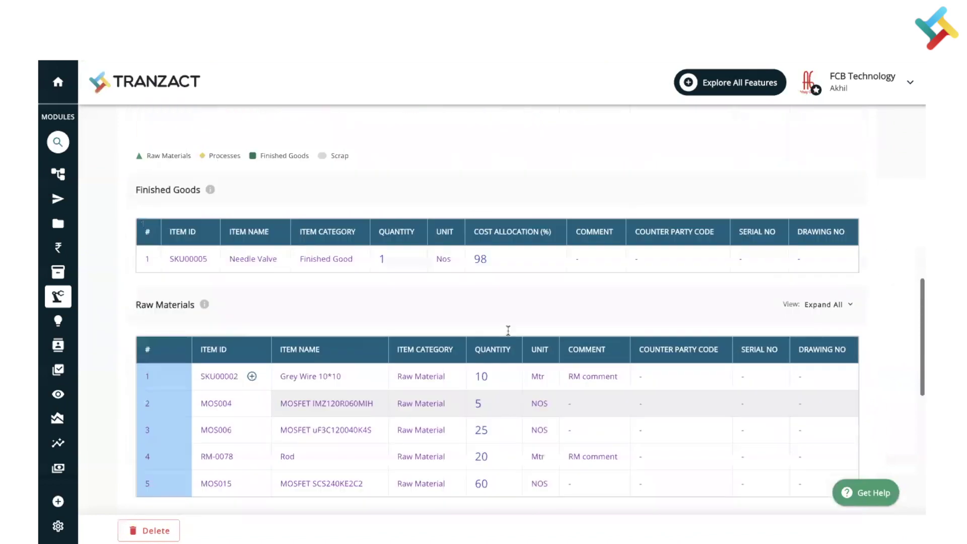
# Step: Turn on the BOM cost view and check the pricing methods, keeping Average Pricing
pyautogui.click(843, 156)
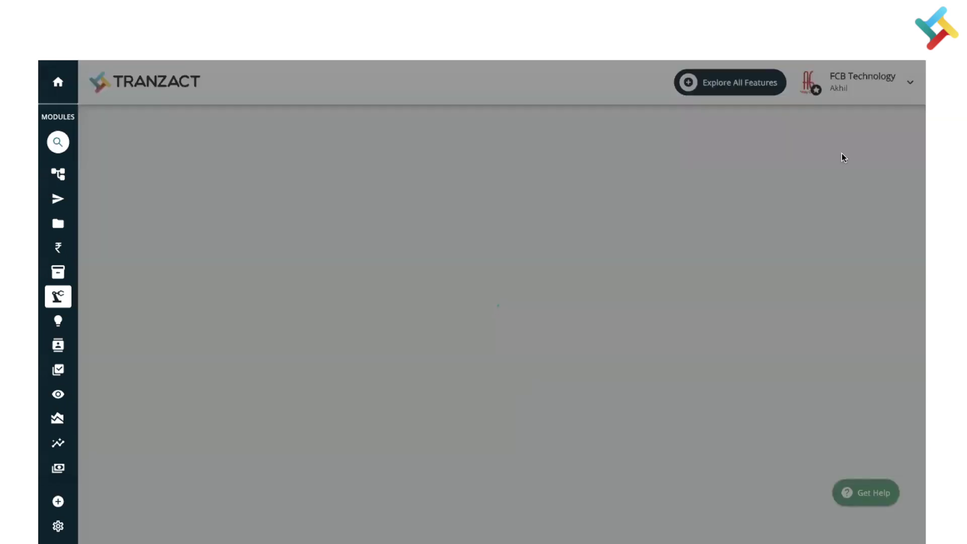
pyautogui.scroll(-5, 691, 345)
pyautogui.scroll(-5, 691, 345)
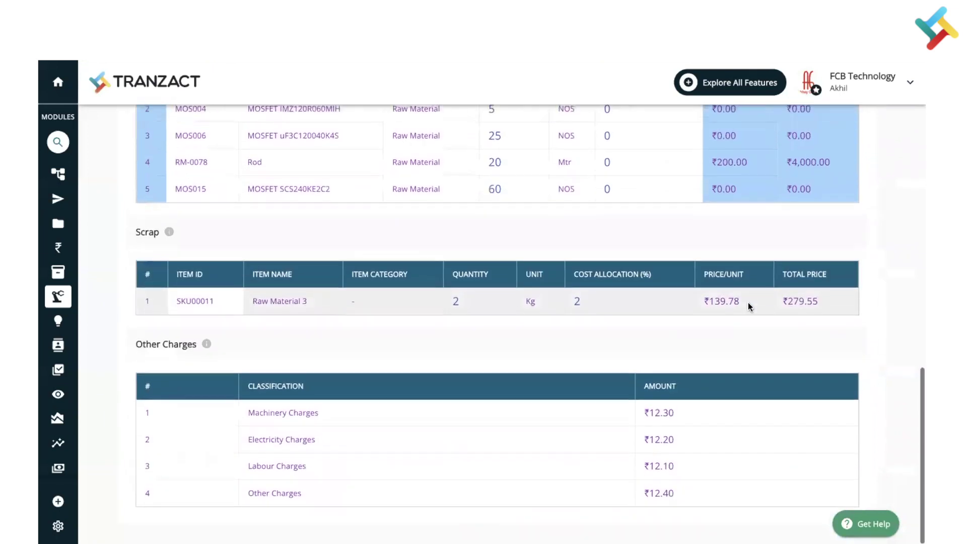
pyautogui.scroll(10, 749, 303)
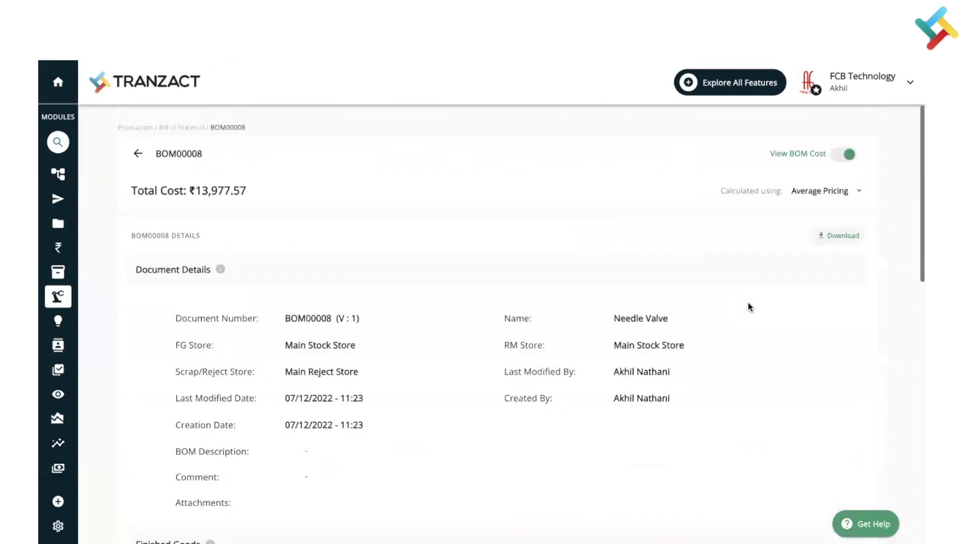
pyautogui.click(819, 195)
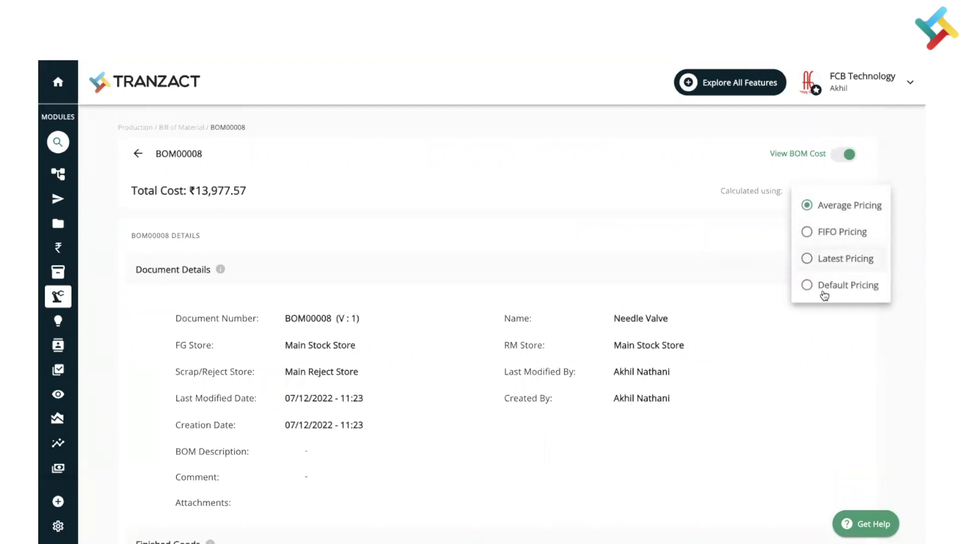
pyautogui.click(634, 251)
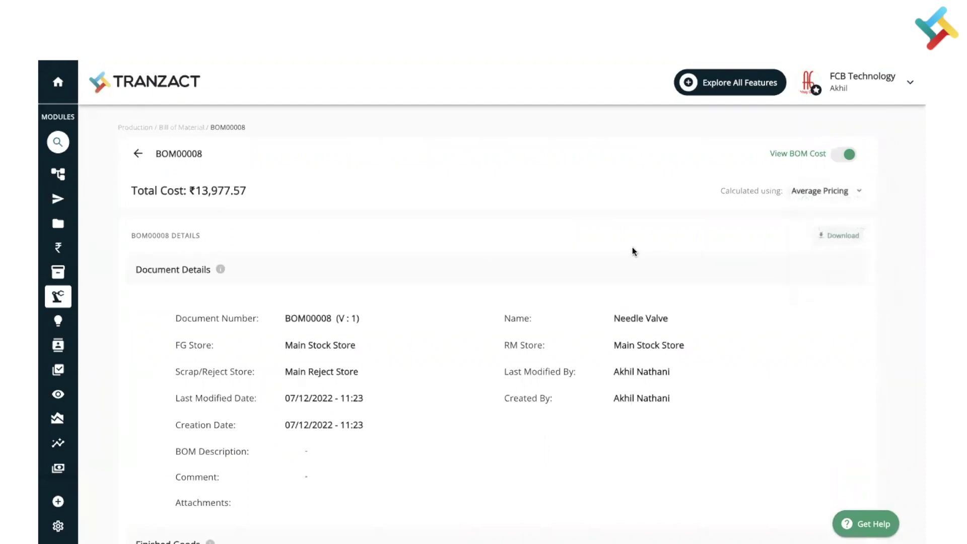